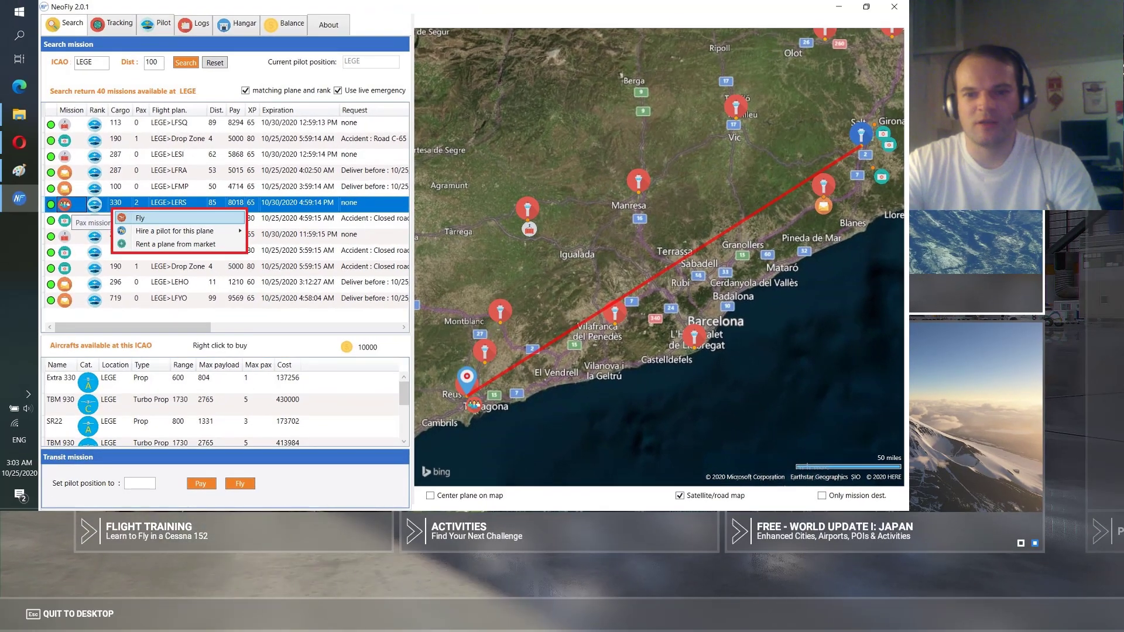
# Step: Launch the LEGE>LERS passenger mission and switch to Microsoft Flight Simulator's world map to set LEGE Girona as the departure airport
pyautogui.click(140, 217)
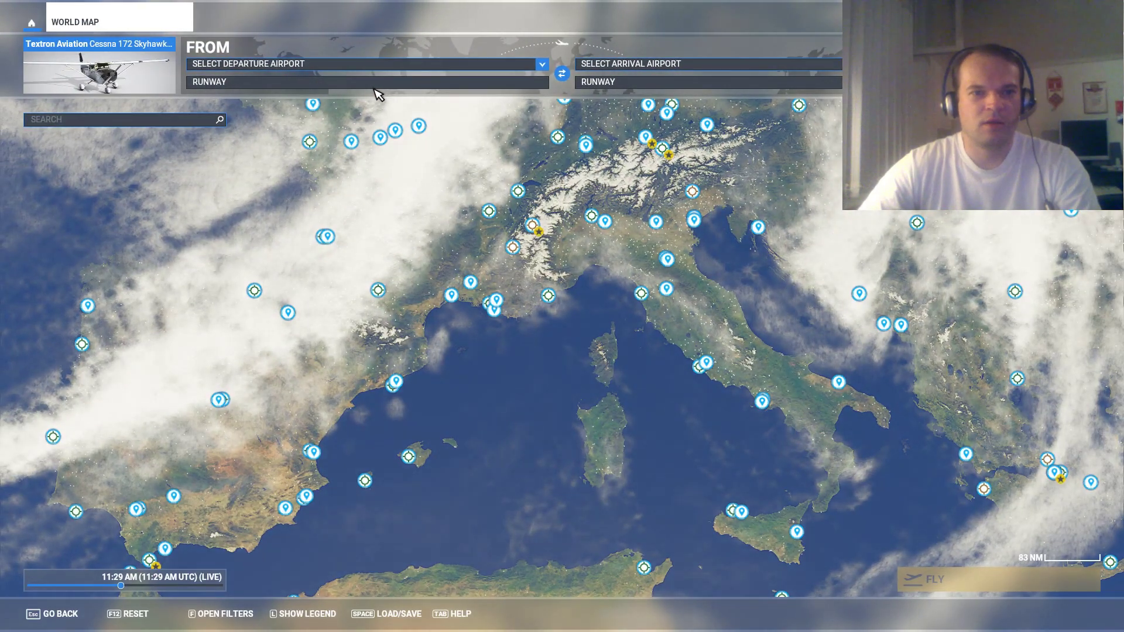
pyautogui.click(306, 68)
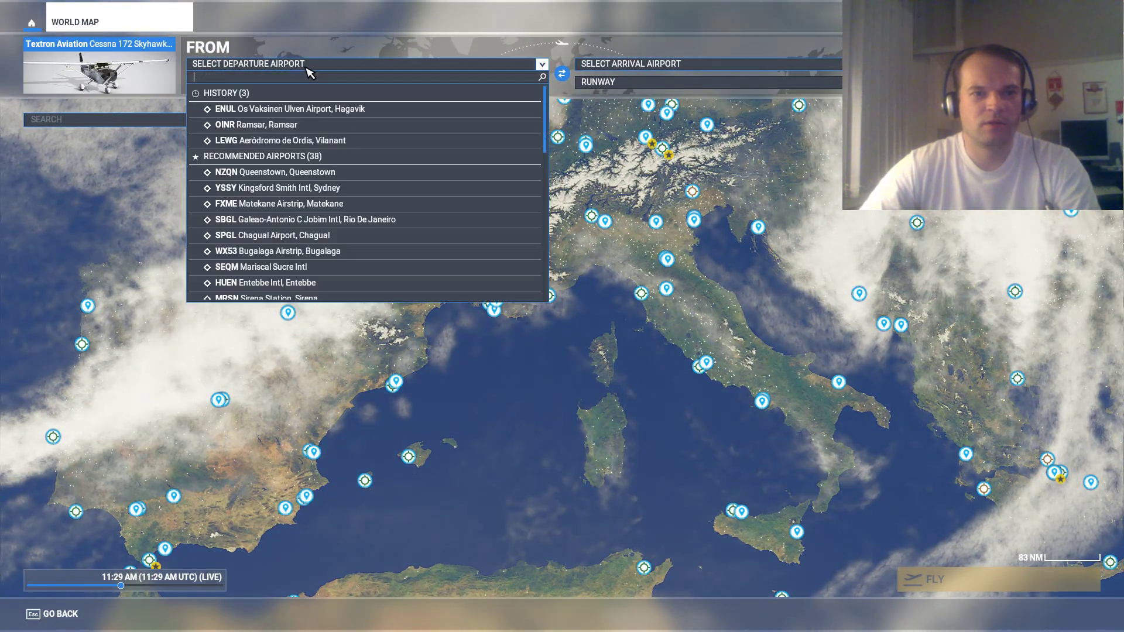
pyautogui.write('LEGE')
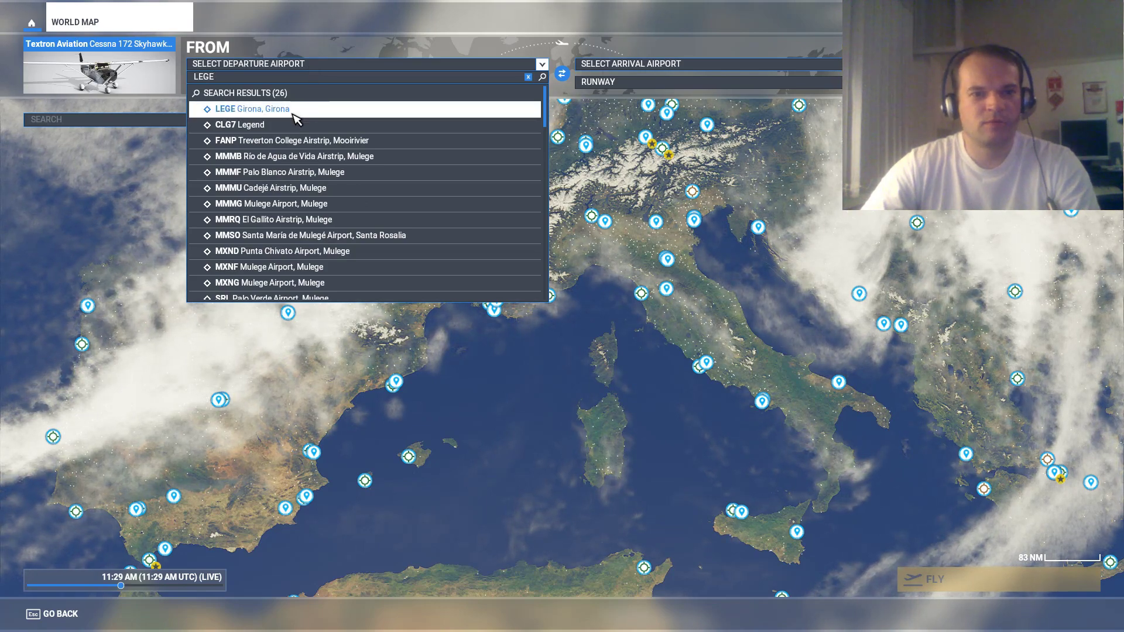
pyautogui.click(293, 114)
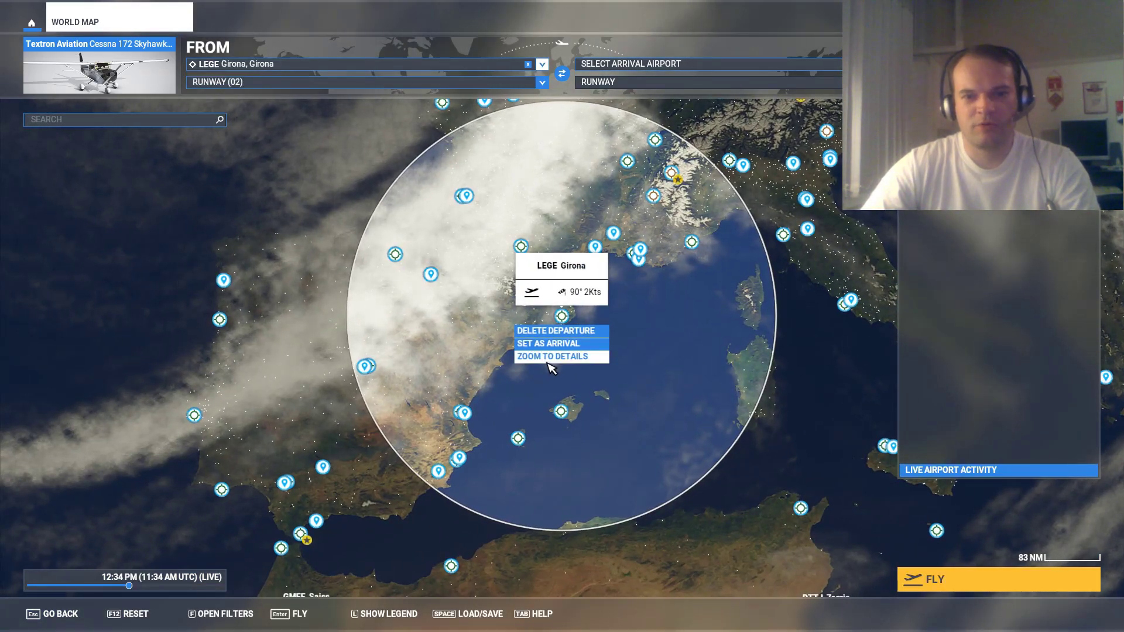
# Step: Set the Ramp 4 parking spot at Girona as the departure position
pyautogui.click(553, 362)
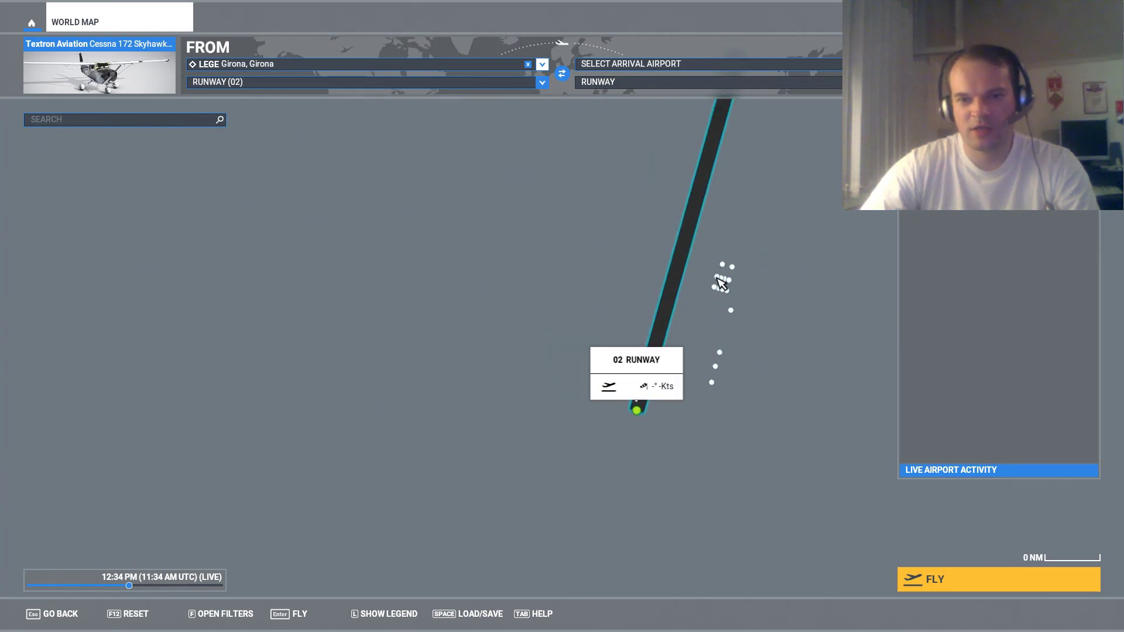
pyautogui.click(724, 286)
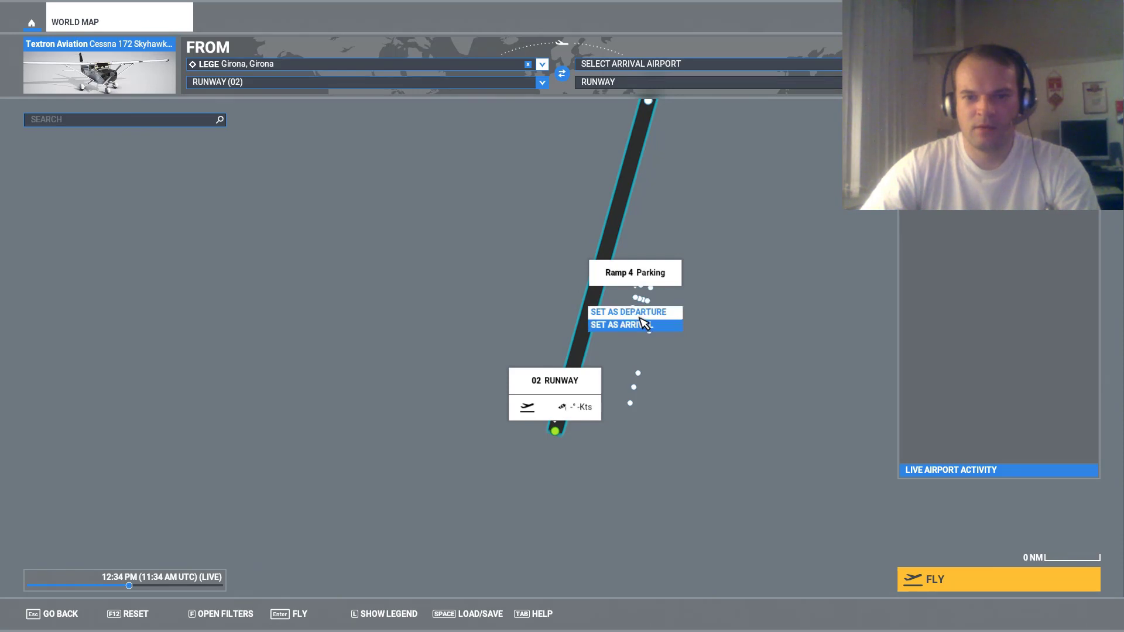
pyautogui.press('Return')
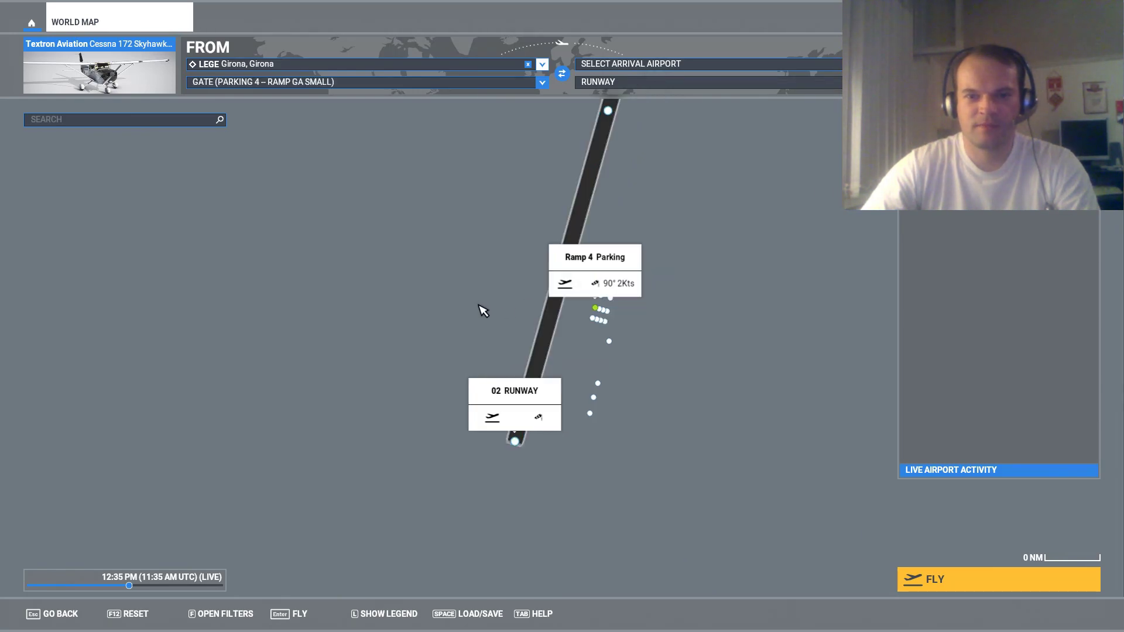
# Step: Set LERS Reus as the arrival airport of the flight plan
pyautogui.scroll(-5, 482, 309)
pyautogui.scroll(-5, 624, 290)
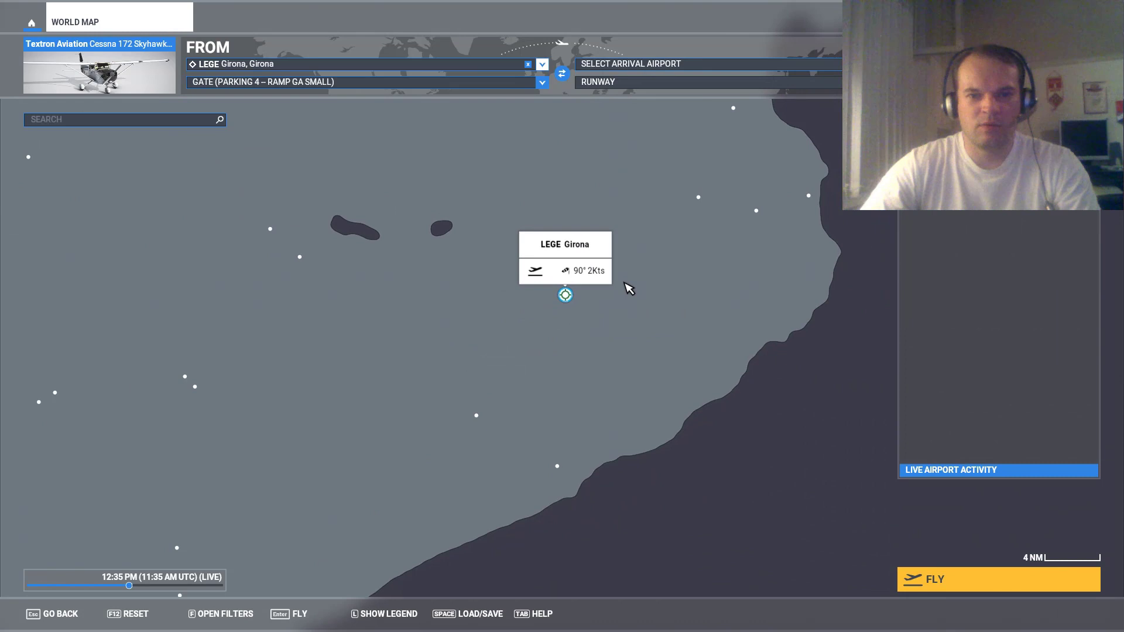
pyautogui.click(626, 76)
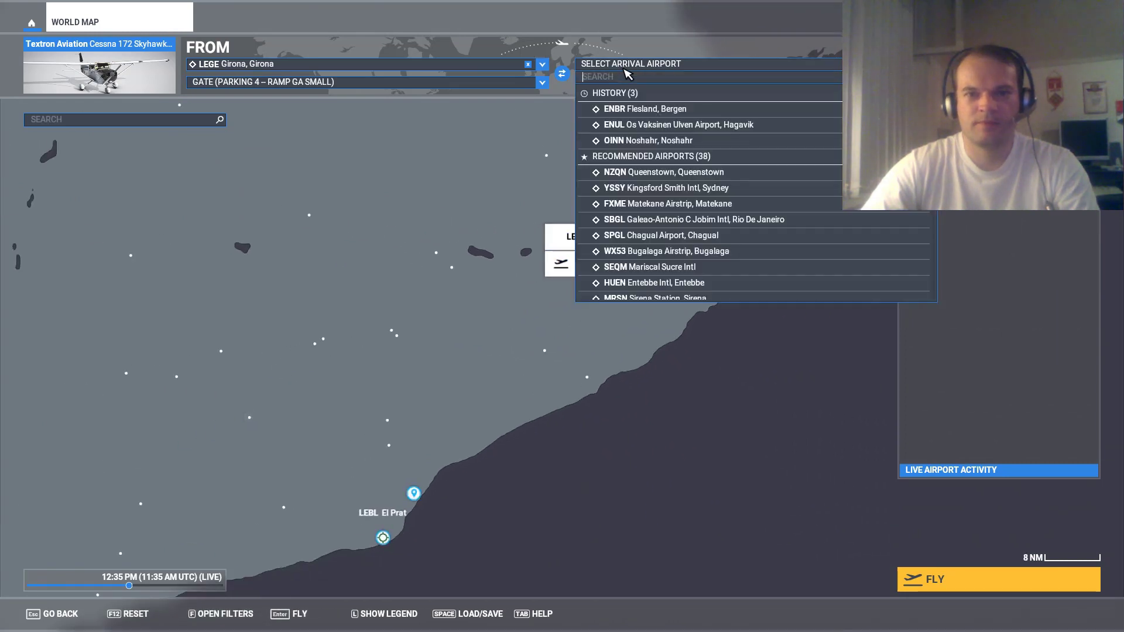
pyautogui.write('LERS')
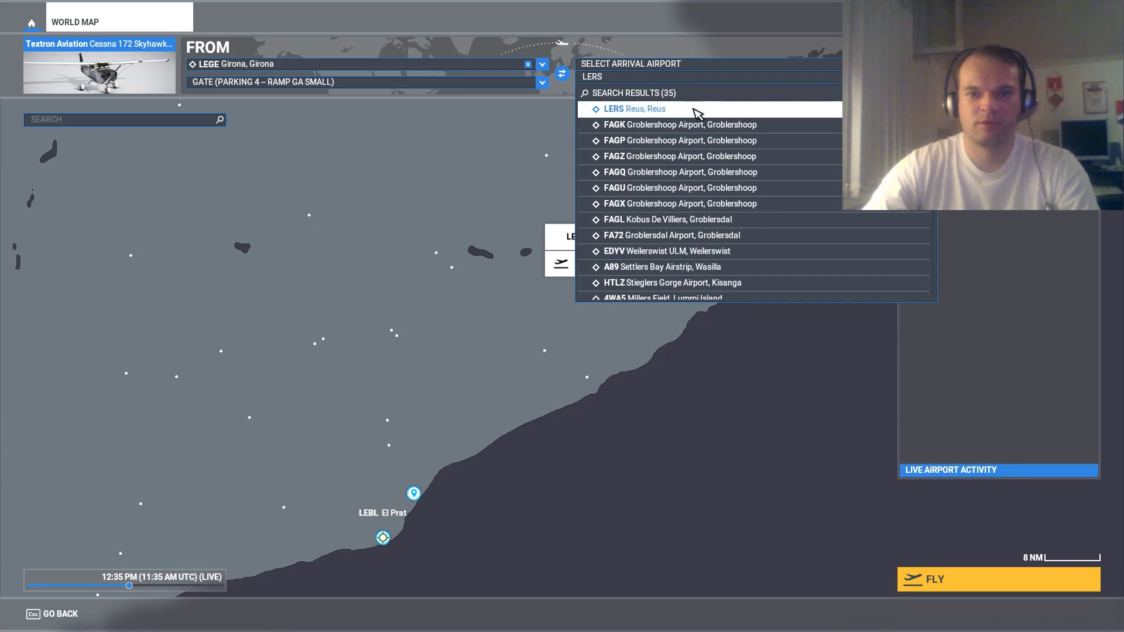
pyautogui.click(695, 110)
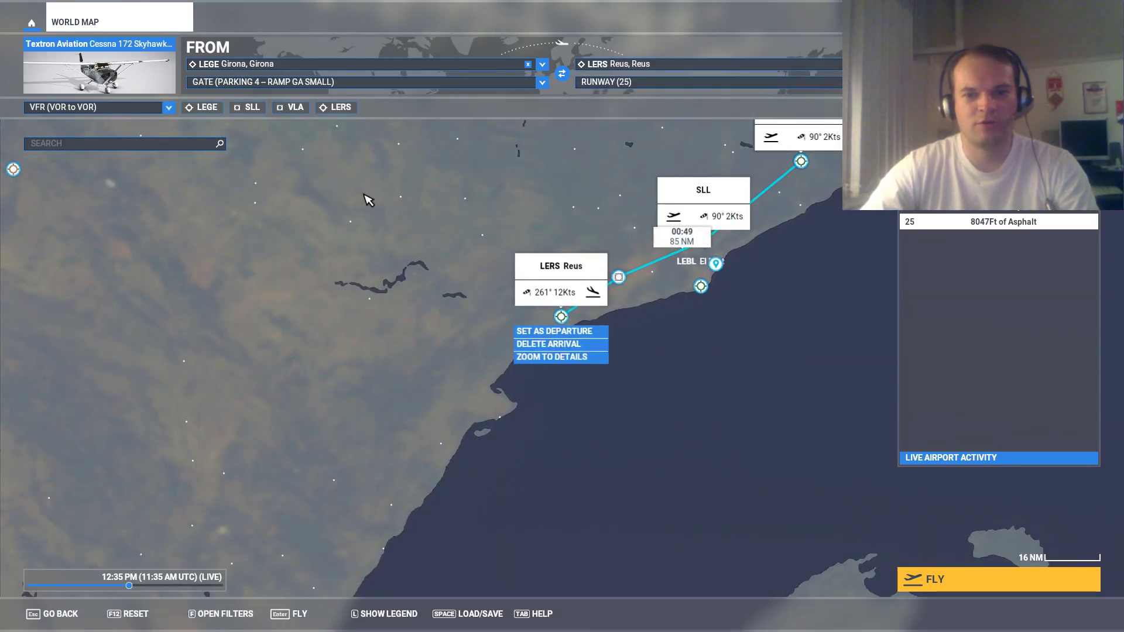
pyautogui.scroll(1, 668, 280)
pyautogui.scroll(-1, 592, 293)
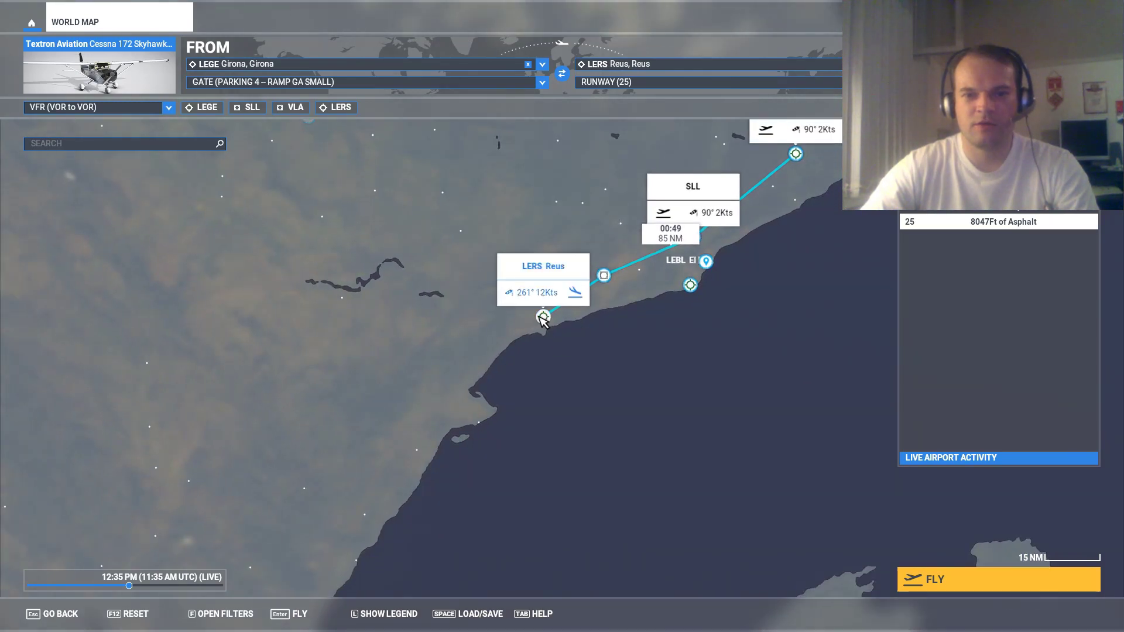
pyautogui.scroll(-2, 505, 387)
pyautogui.scroll(3, 547, 269)
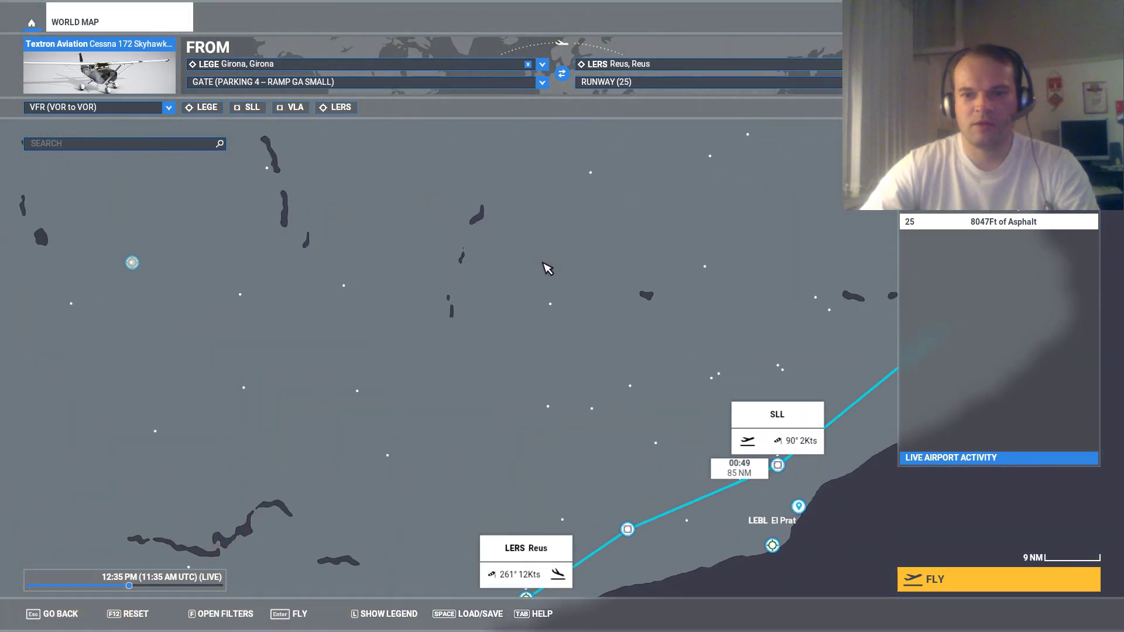
pyautogui.scroll(-1, 545, 275)
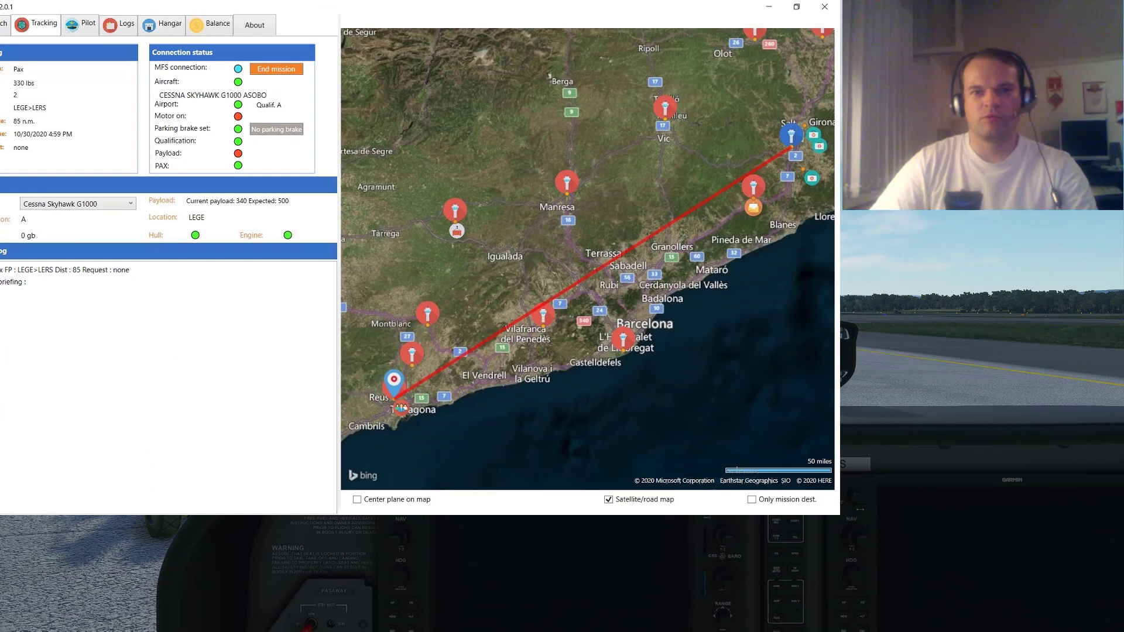
# Step: Switch from NeoFly to the simulator, set the left passenger's payload weight to 170 lb, and close the fuel and payload window
pyautogui.hotkey('alt', 'Tab')
pyautogui.click(525, 45)
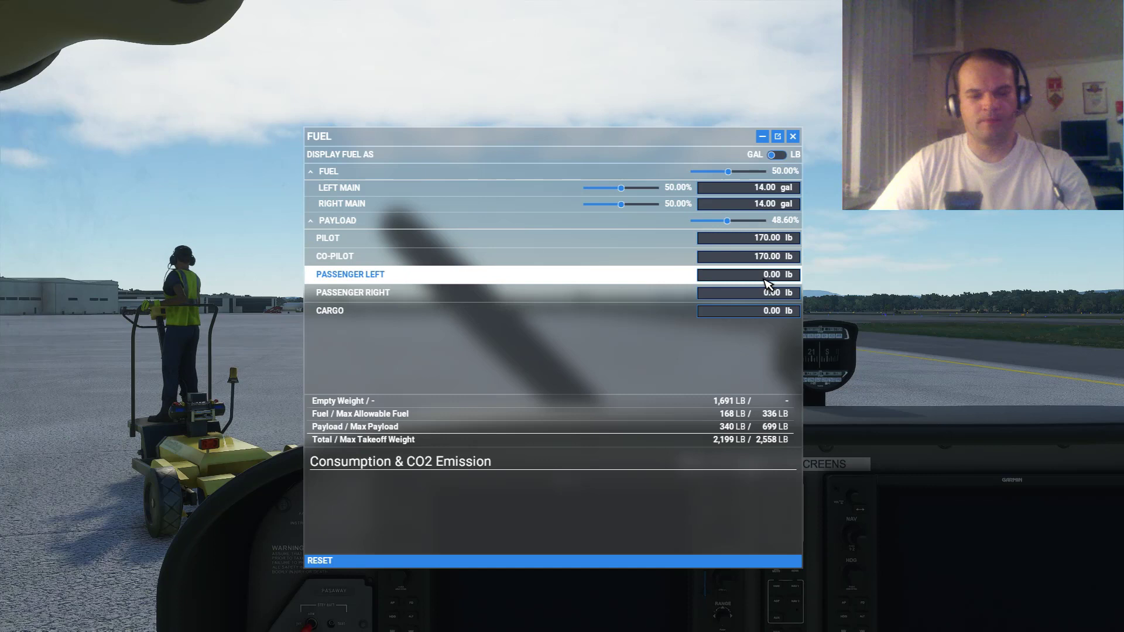
pyautogui.scroll(1, 765, 281)
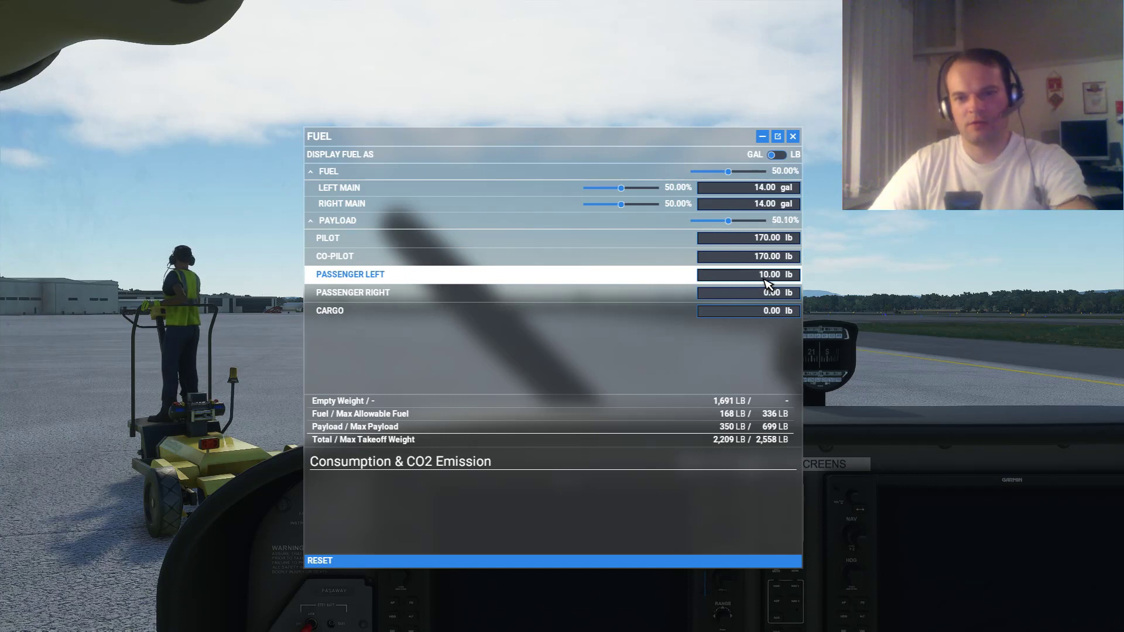
pyautogui.scroll(16, 767, 284)
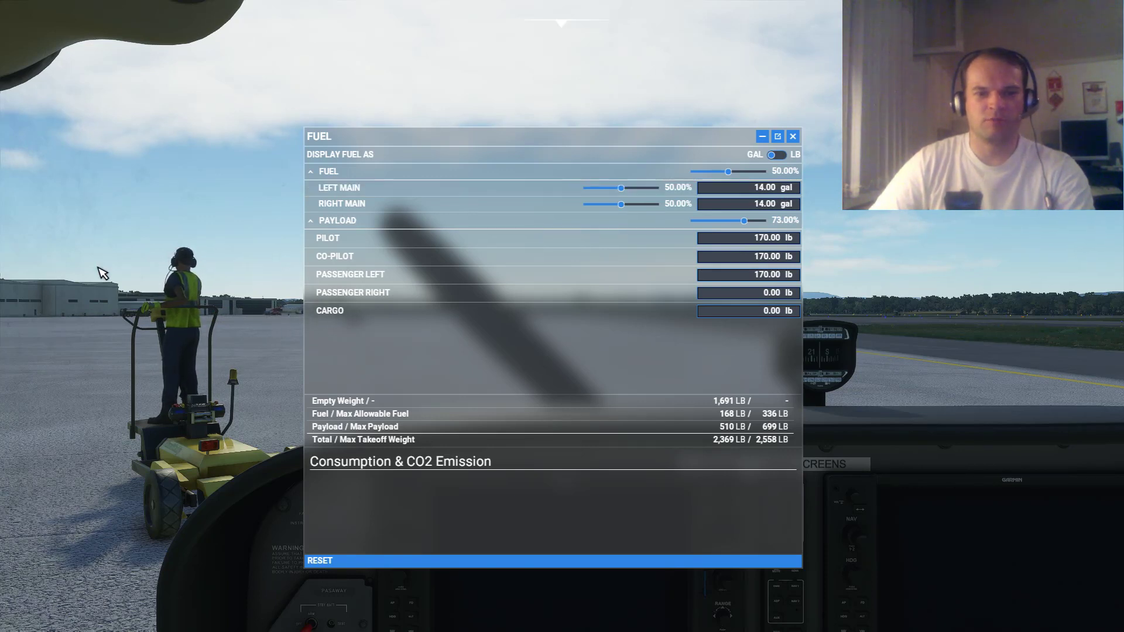
pyautogui.click(792, 136)
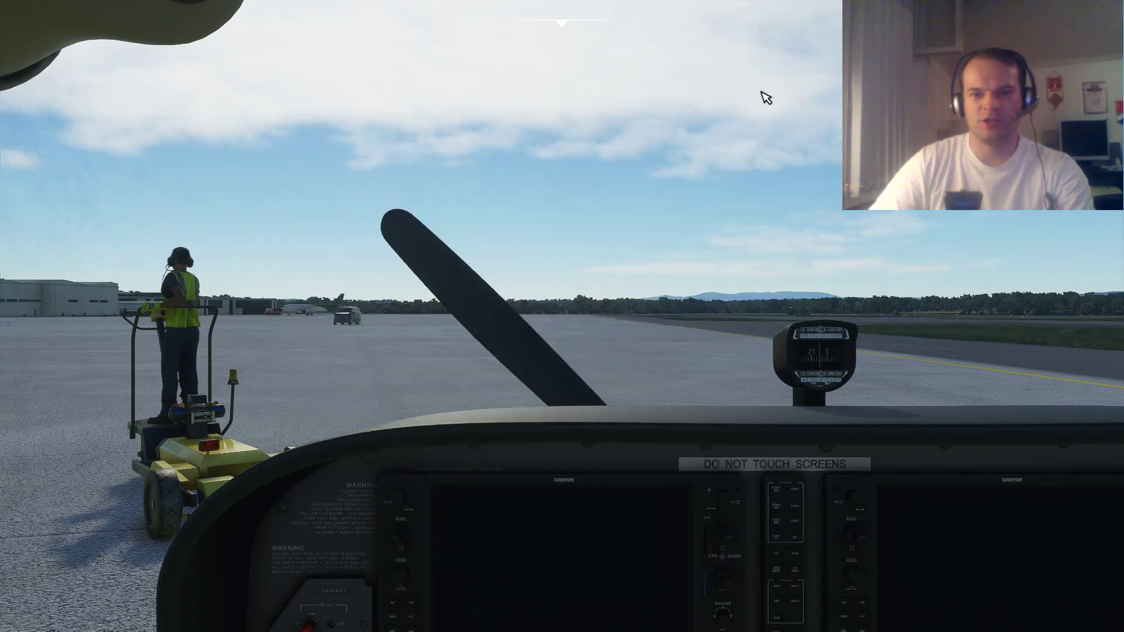
# Step: Turn on Avionics Bus 1 and continue past the G1000 startup screen to the multifunction display's navigation map
pyautogui.scroll(5, 285, 242)
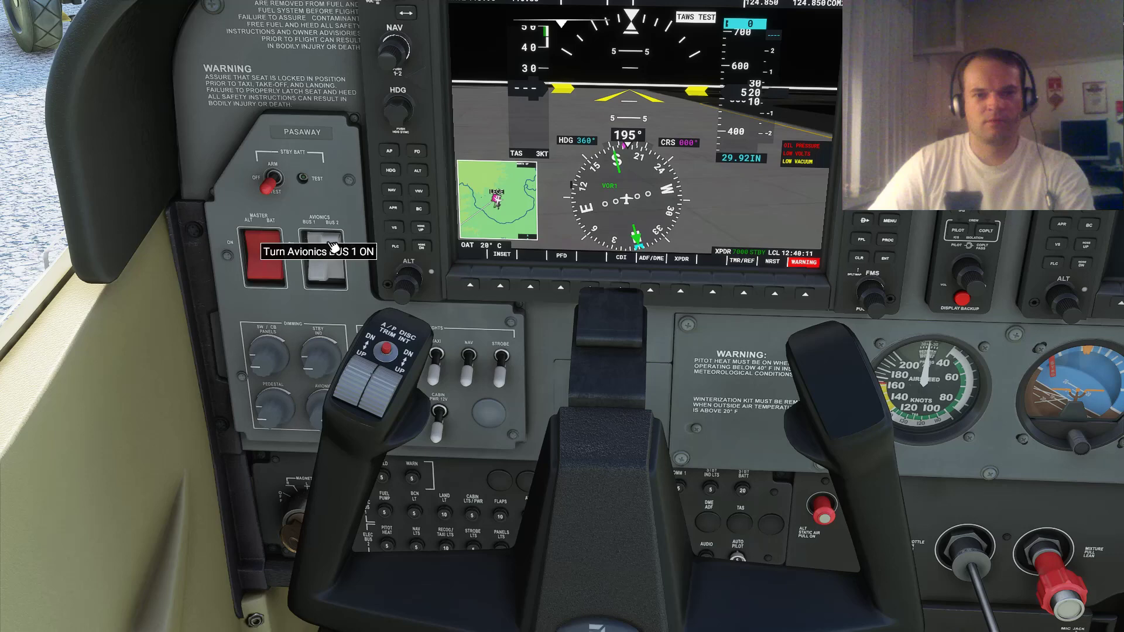
pyautogui.click(332, 247)
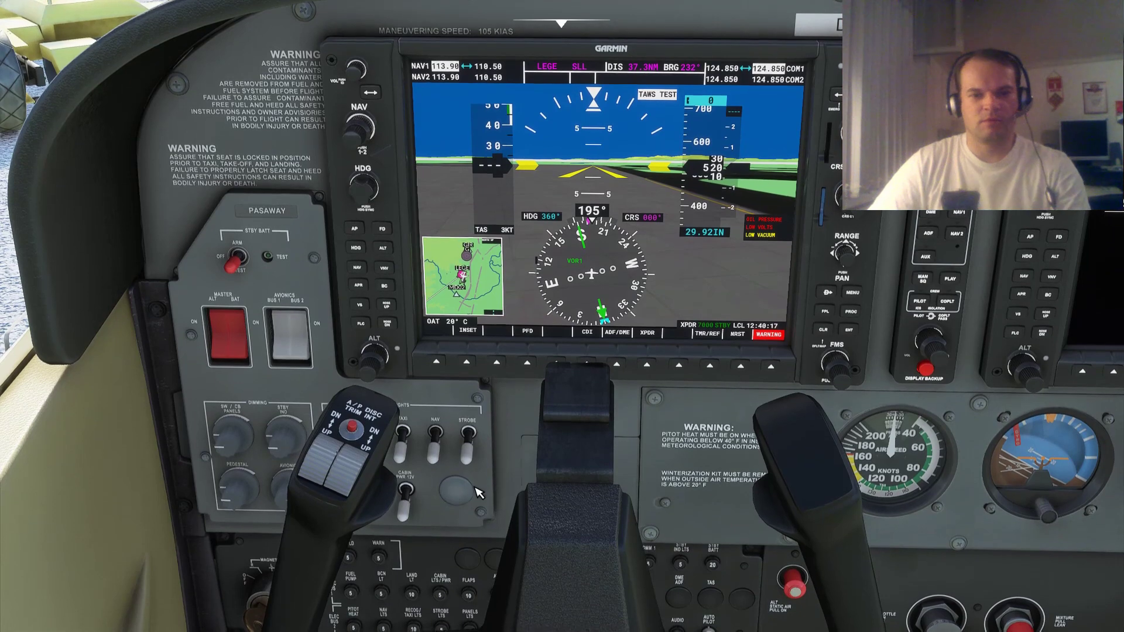
pyautogui.click(404, 480)
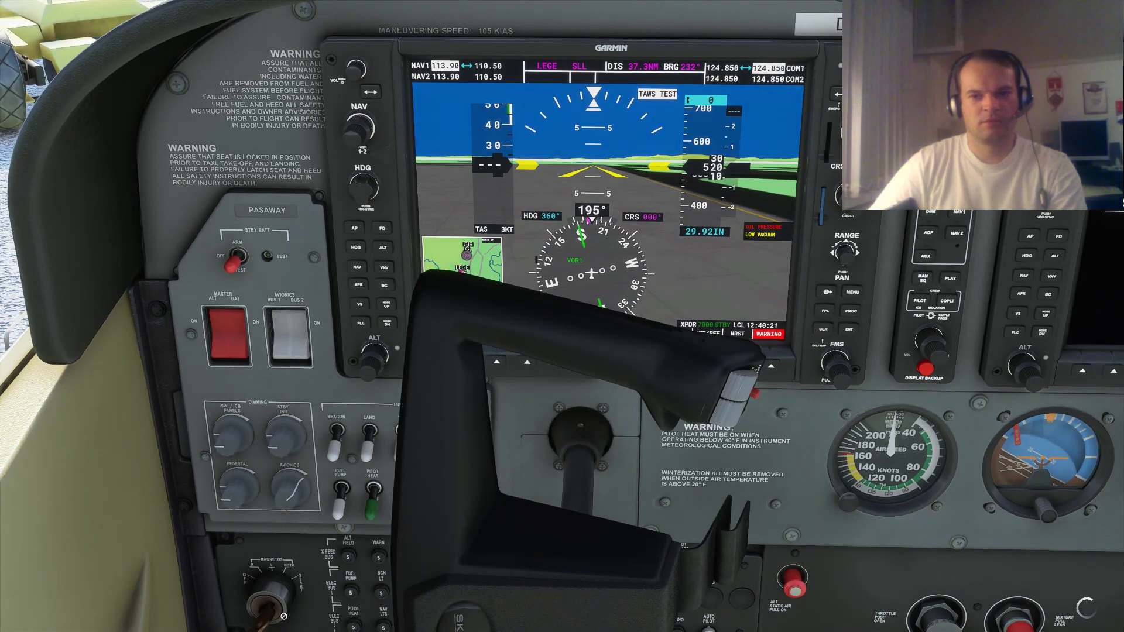
pyautogui.hotkey('ctrl', 'space')
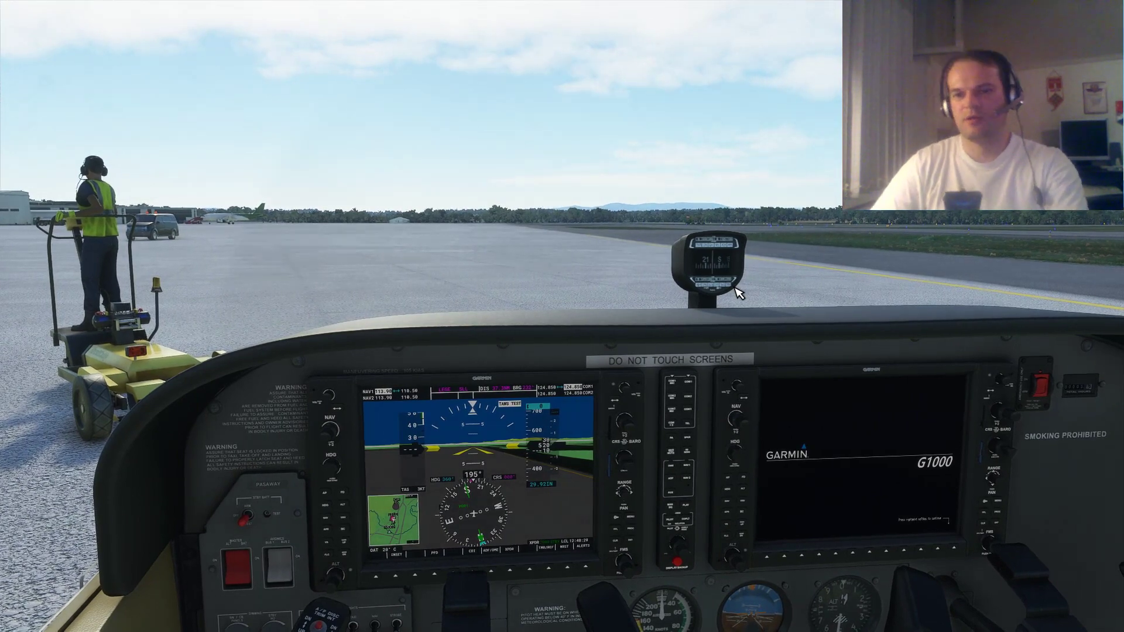
pyautogui.click(953, 547)
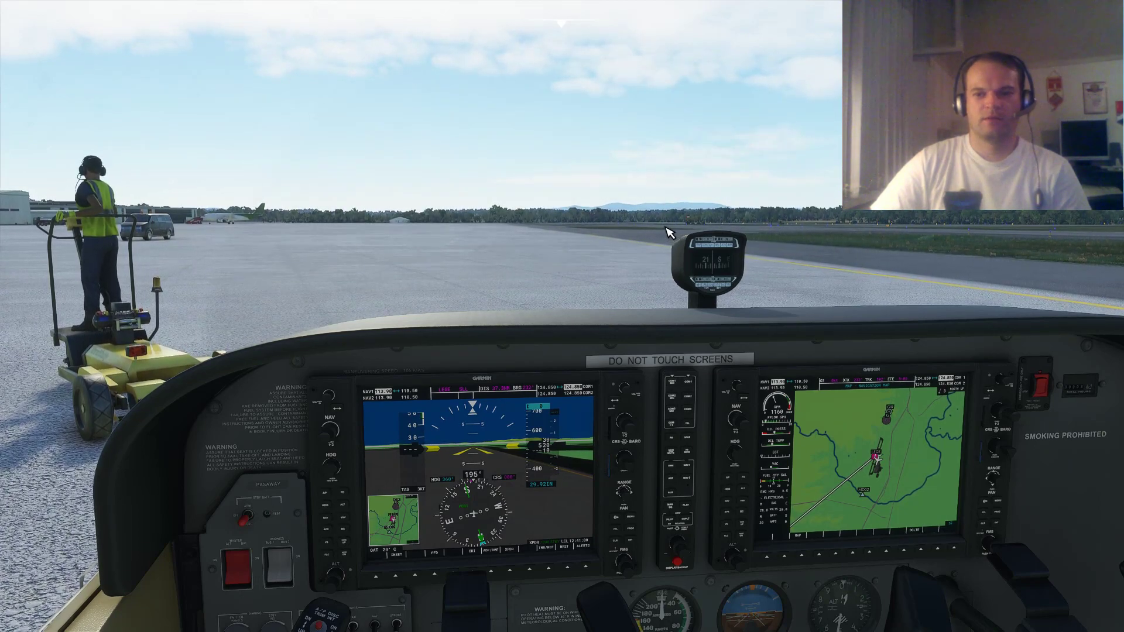
# Step: Check the available Girona frequencies and ground services in the ATC window, and close it
pyautogui.moveTo(563, 43)
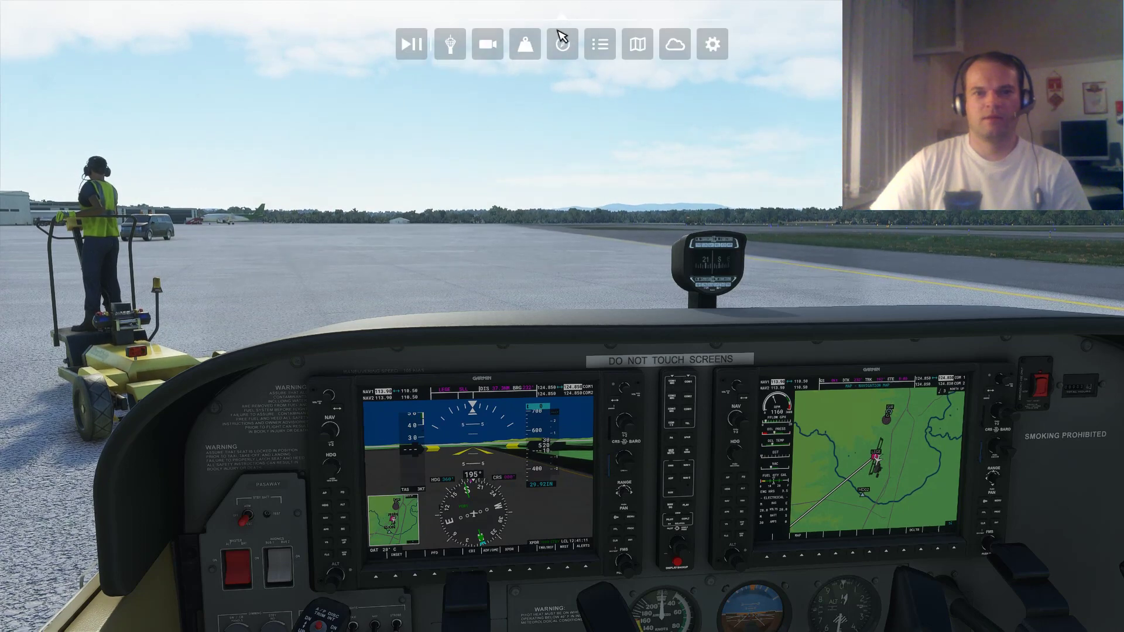
pyautogui.click(450, 44)
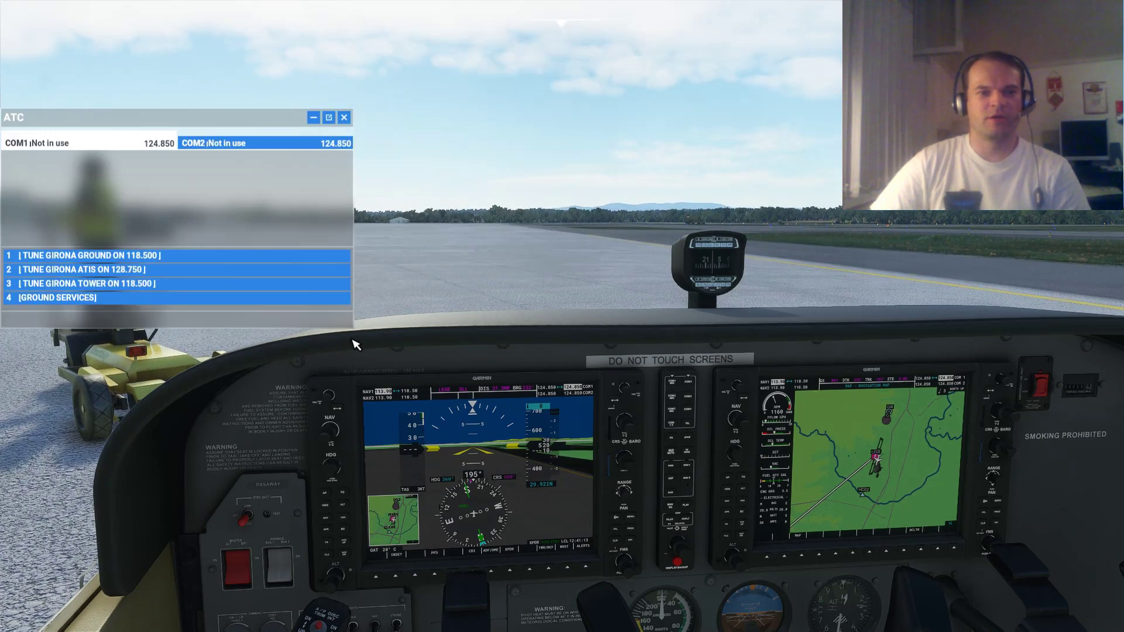
pyautogui.click(345, 118)
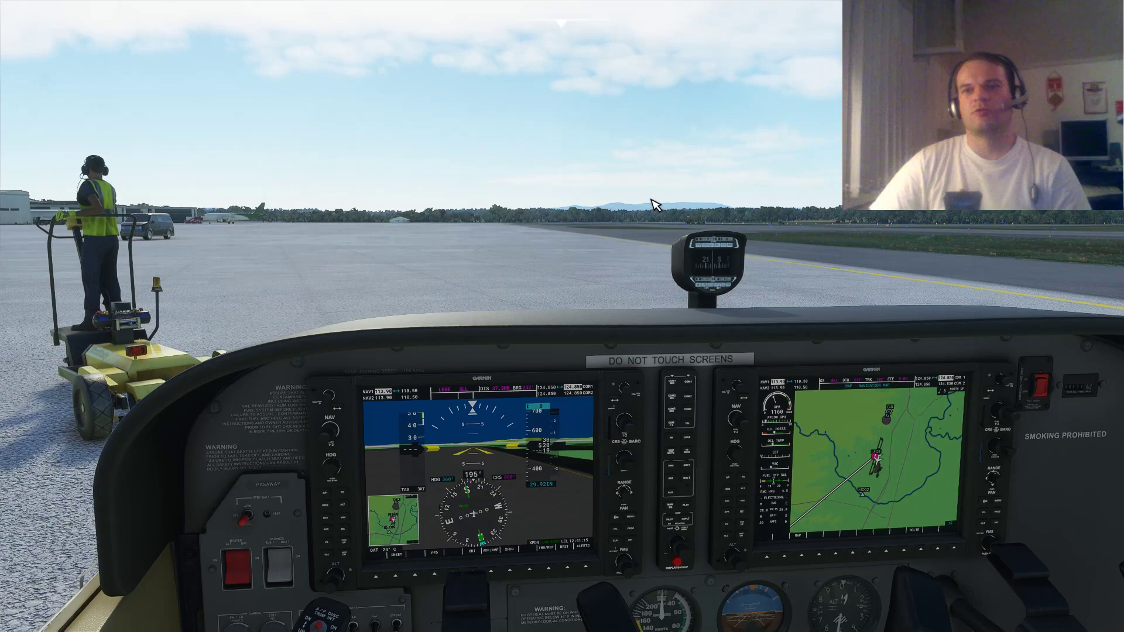
pyautogui.moveTo(682, 197); pyautogui.dragTo(831, 215)
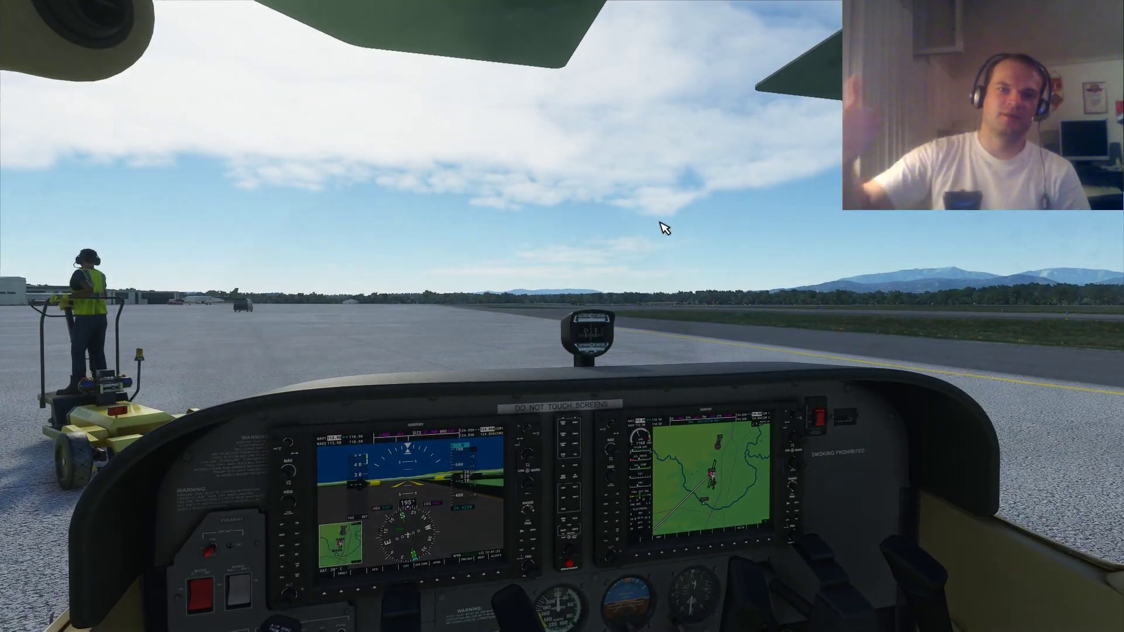